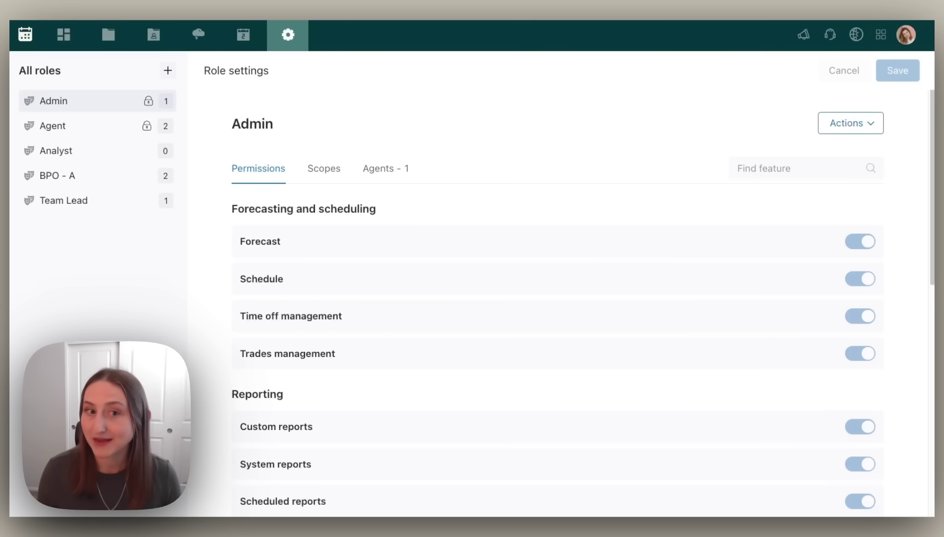
Add a new role named 'BPO - B'.
left_click(167, 72)
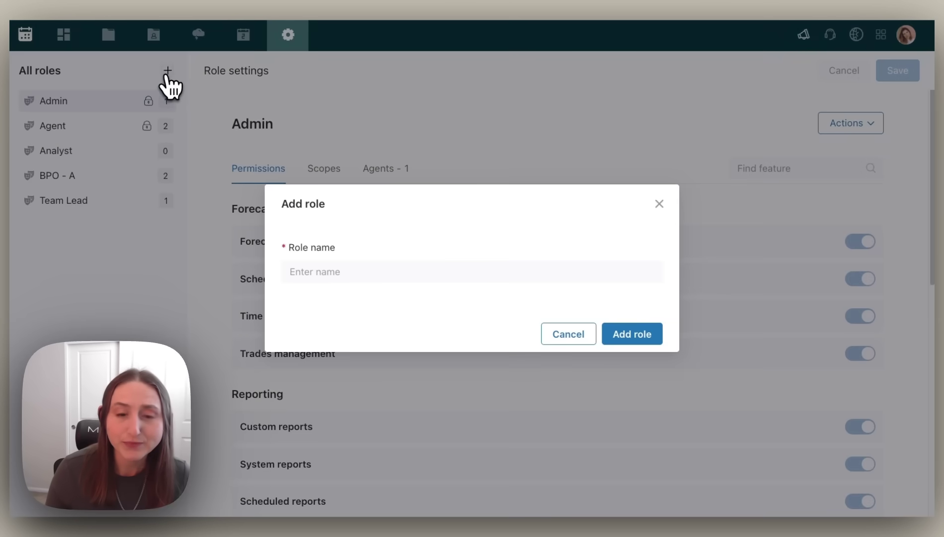
left_click(359, 273)
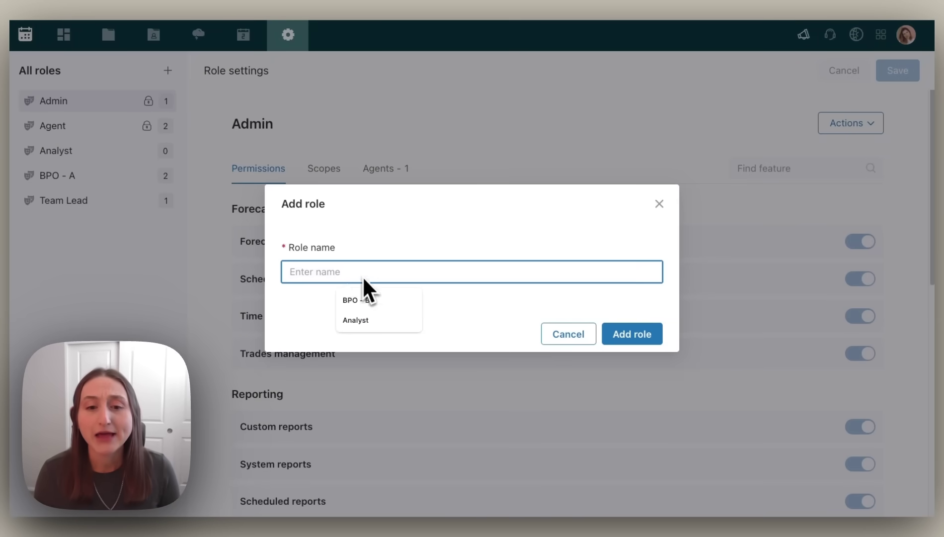
left_click(371, 299)
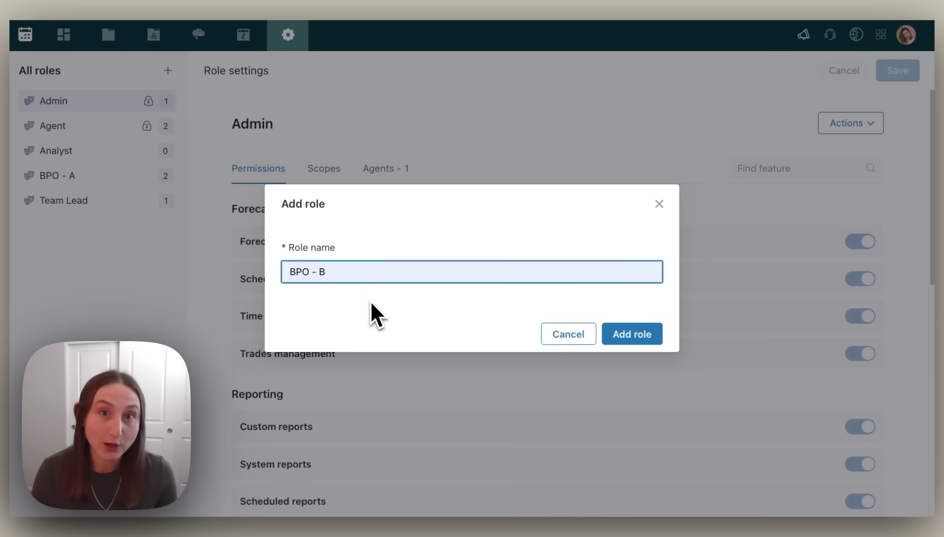
left_click(624, 337)
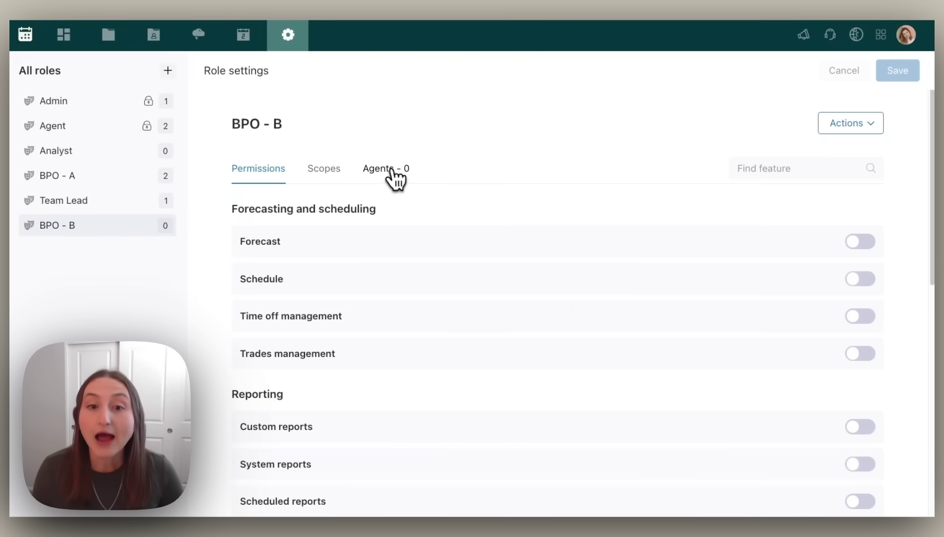
left_click(383, 170)
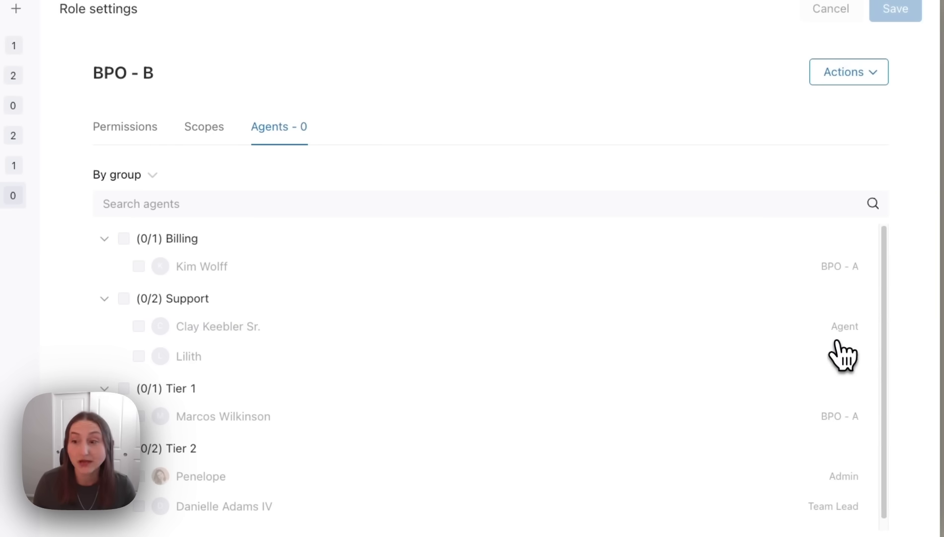
left_click(840, 328)
left_click(851, 357)
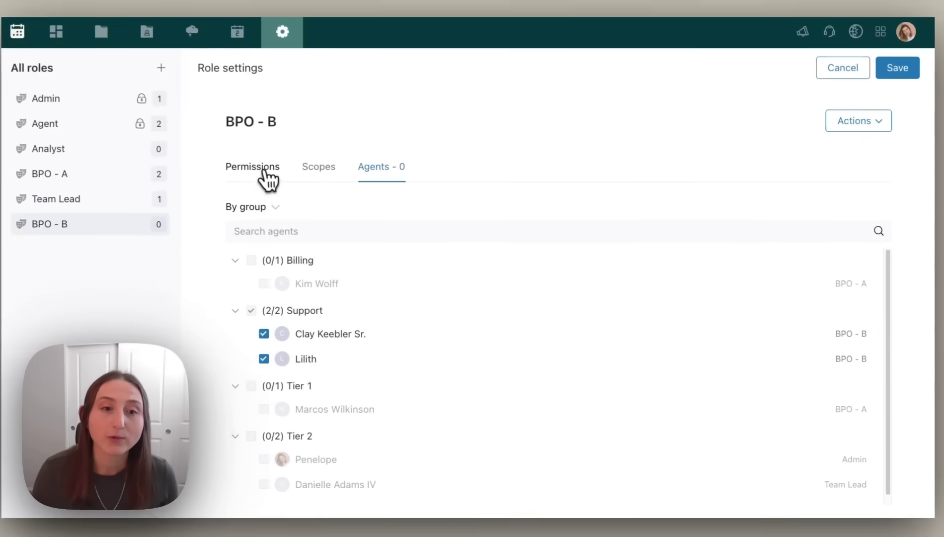
Enable Custom, System, Scheduled reports, Dashboards, Agent activity and Agent attendance reporting permissions.
left_click(269, 179)
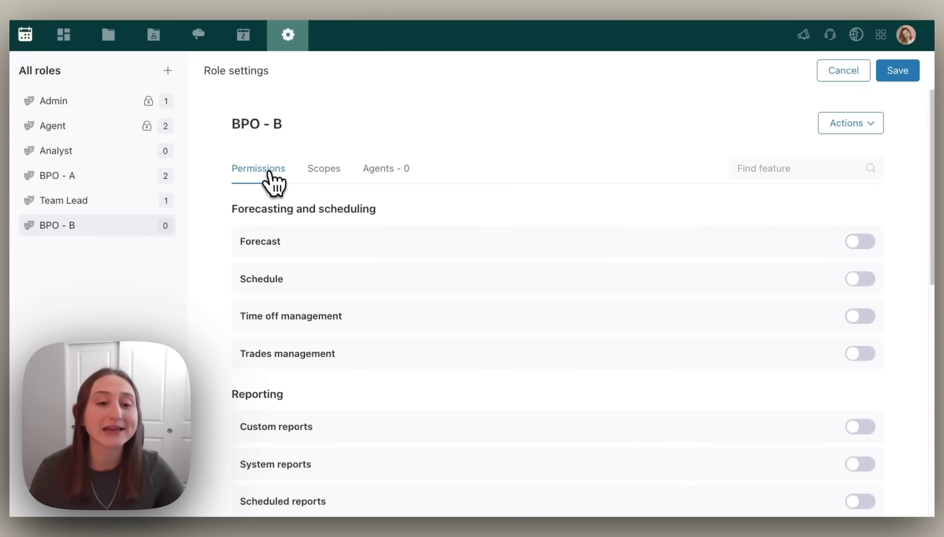
scroll(547, 398, "down", 5)
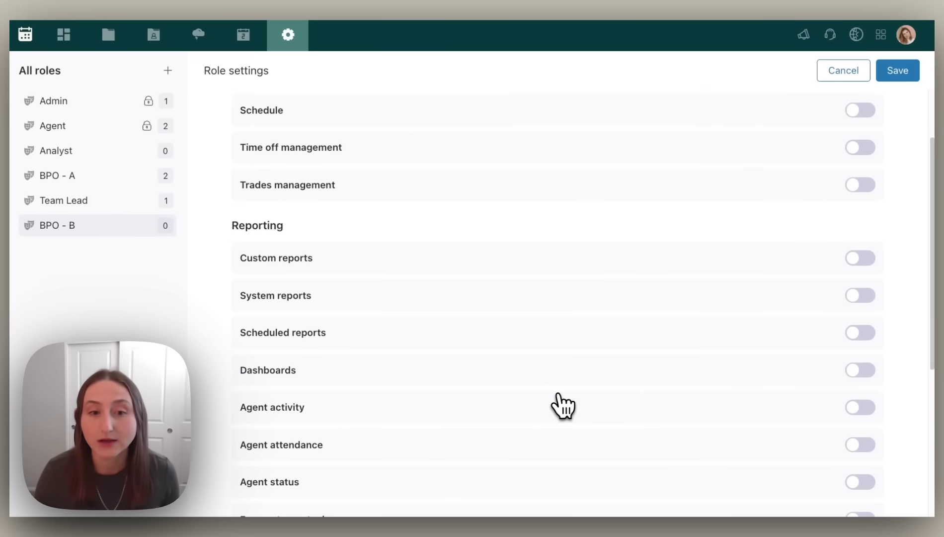
left_click(861, 258)
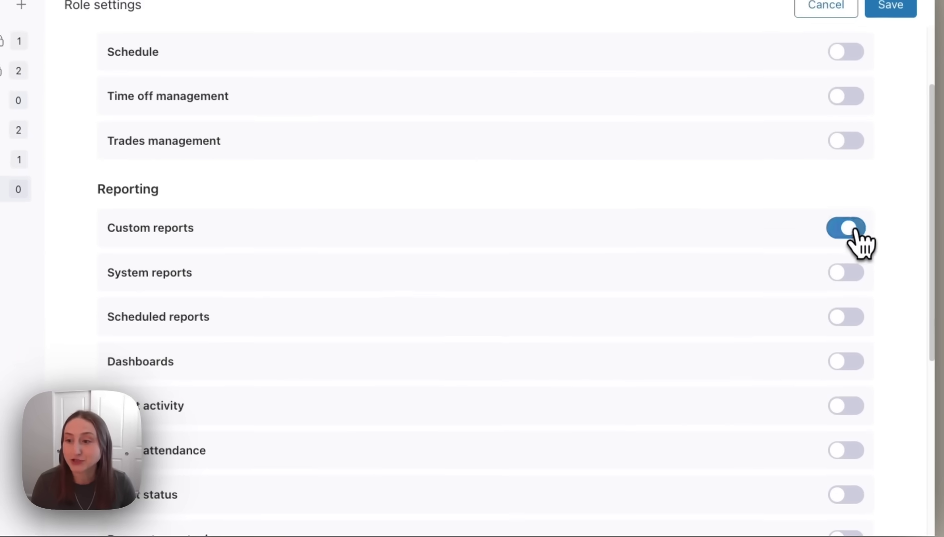
left_click(855, 318)
left_click(854, 362)
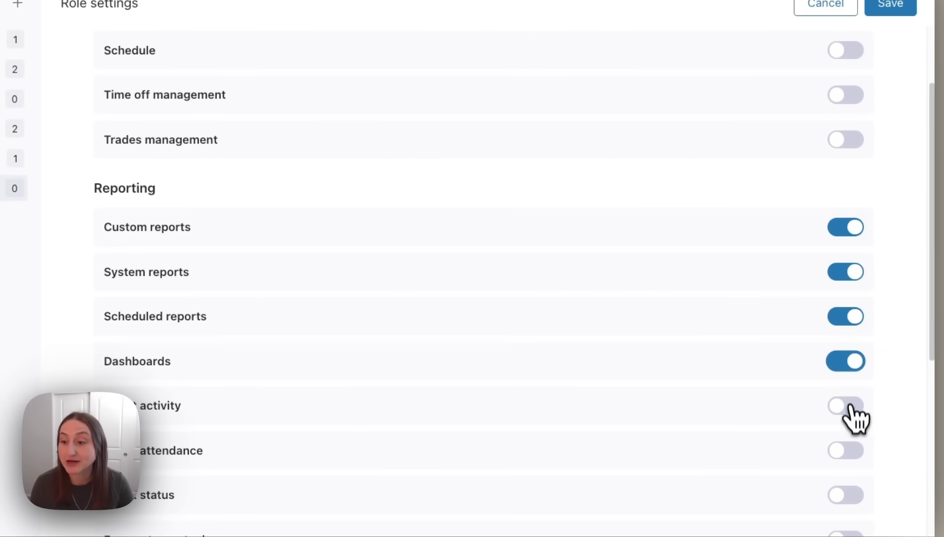
left_click(851, 406)
left_click(853, 450)
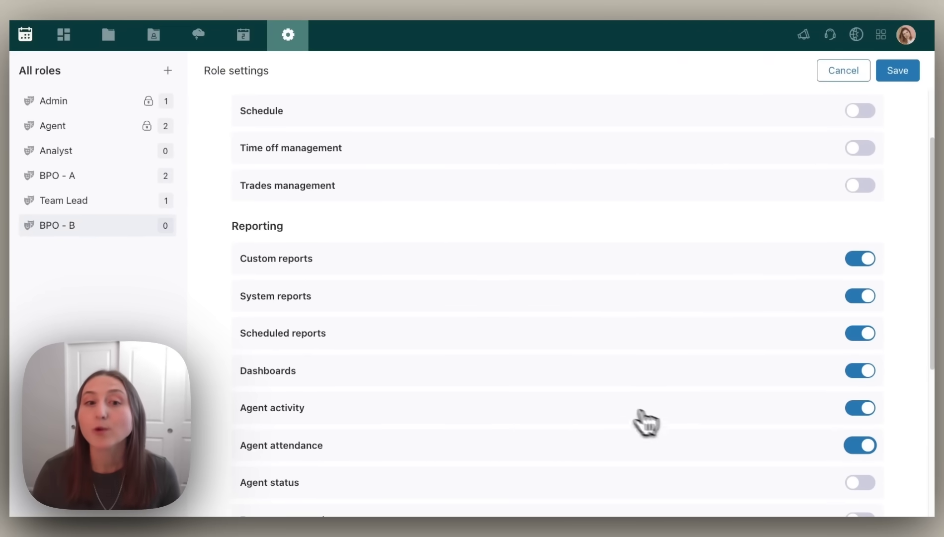
scroll(621, 417, "up", 3)
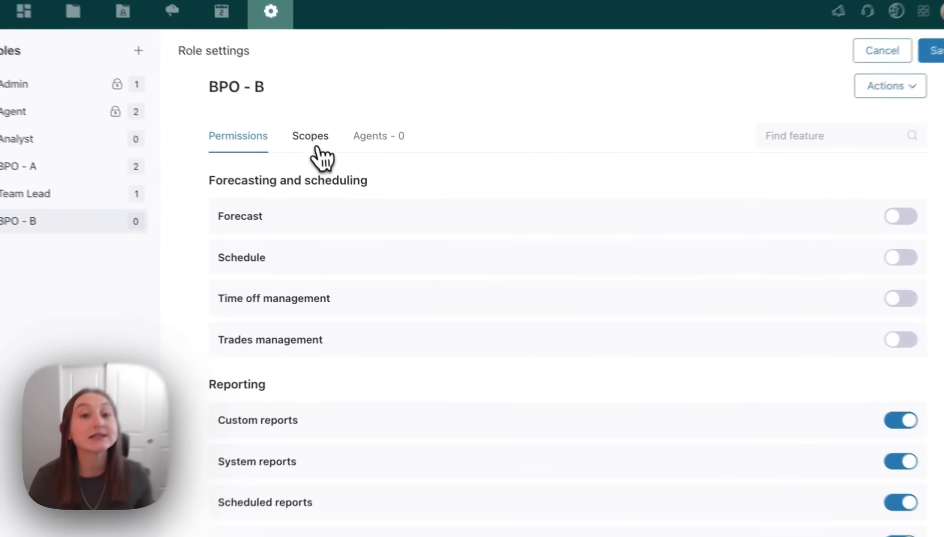
Set the role's scopes to team BPO - B, all locations and all workstreams.
left_click(313, 140)
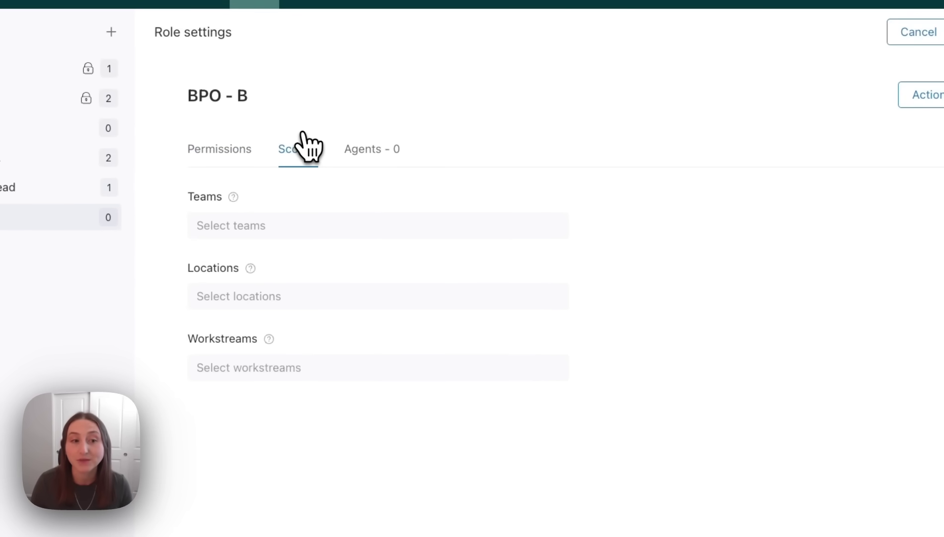
left_click(279, 225)
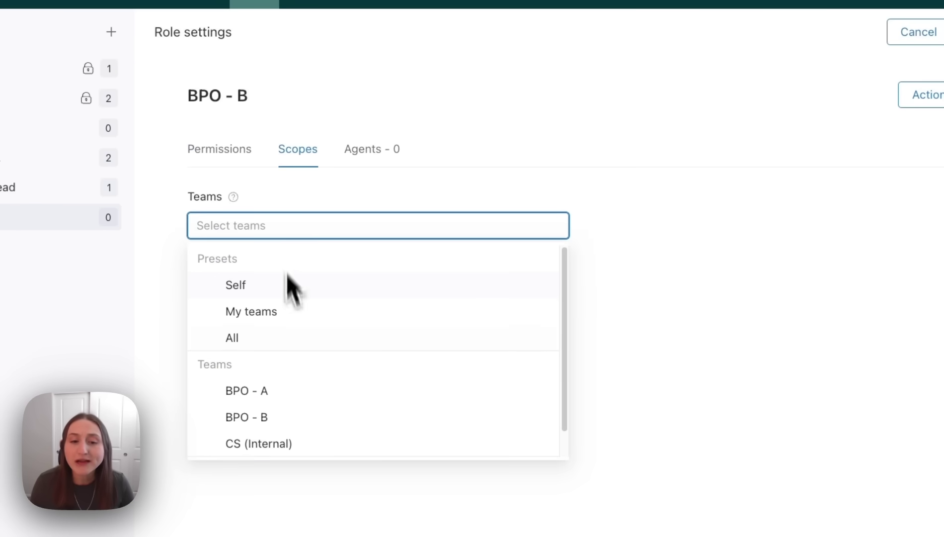
left_click(291, 428)
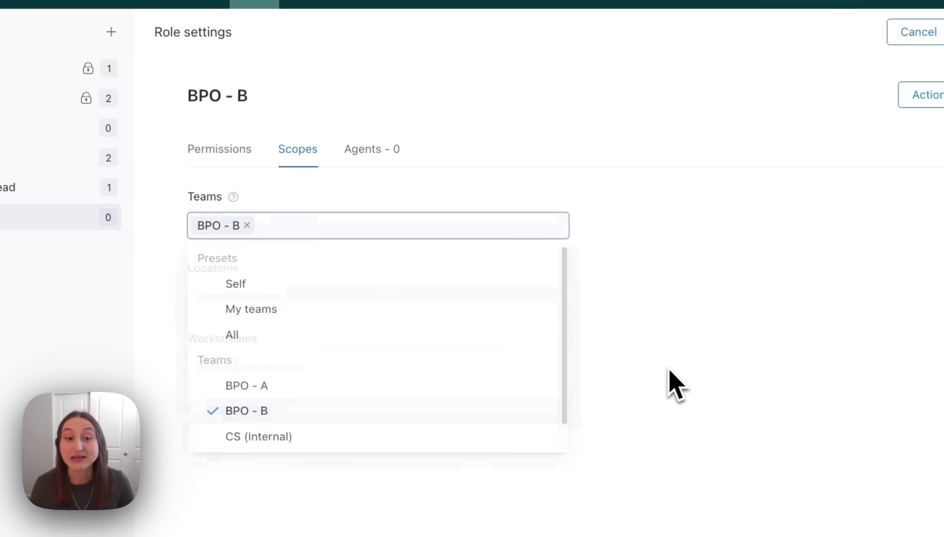
left_click(597, 358)
left_click(298, 296)
left_click(298, 409)
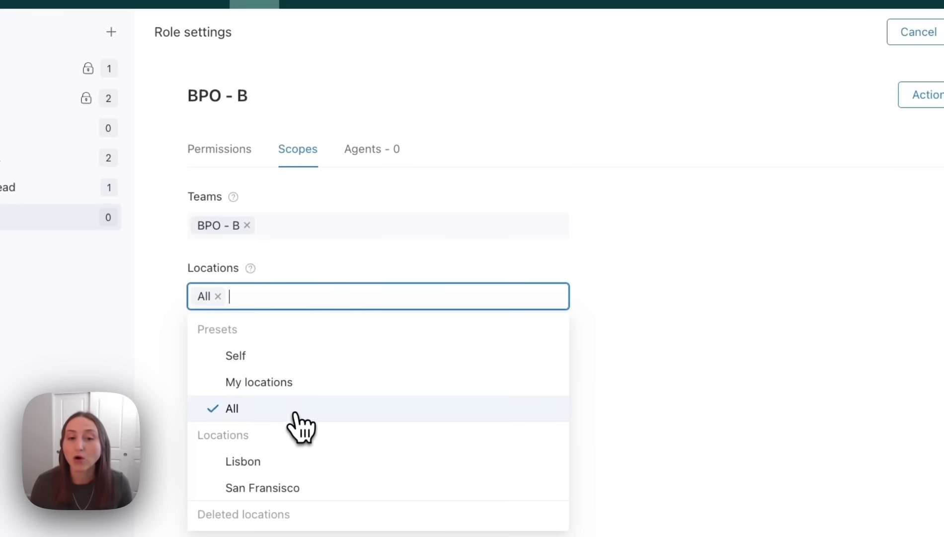
left_click(599, 380)
left_click(313, 367)
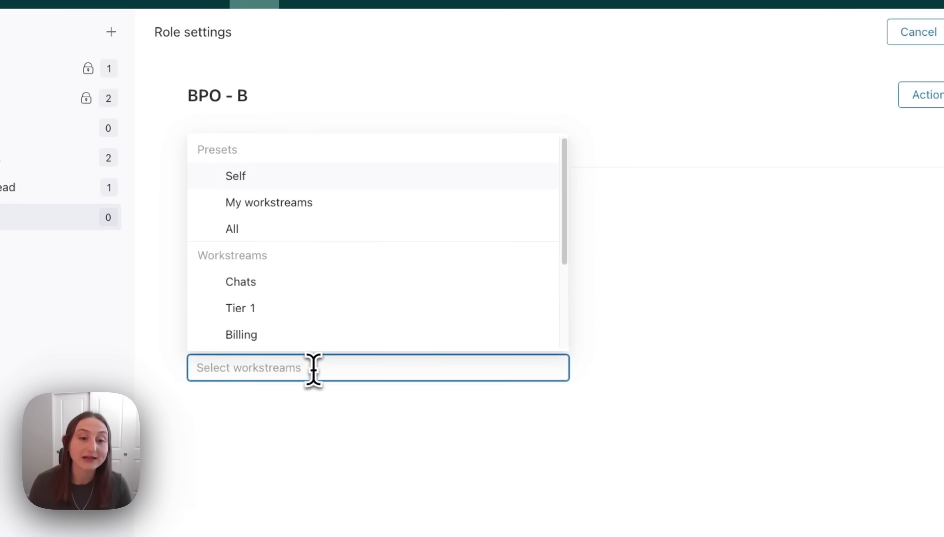
left_click(320, 229)
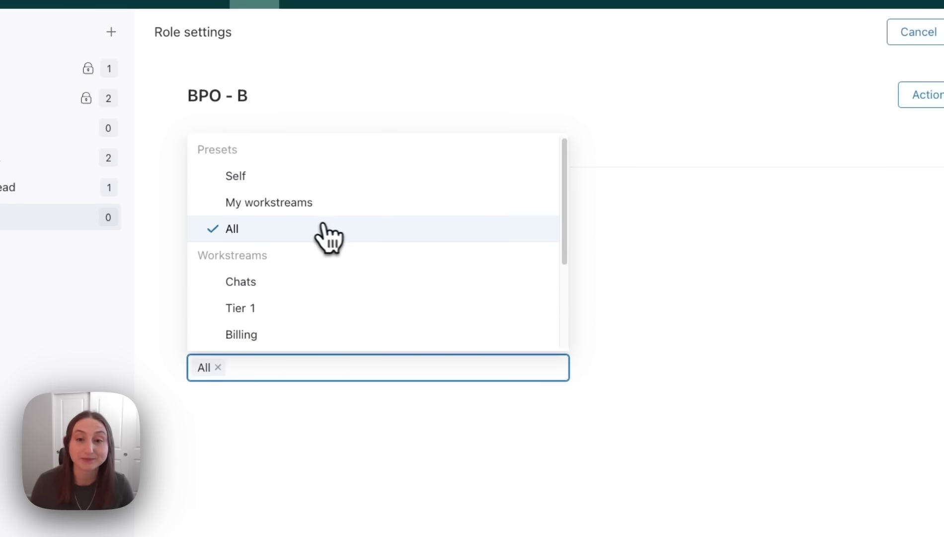
left_click(597, 149)
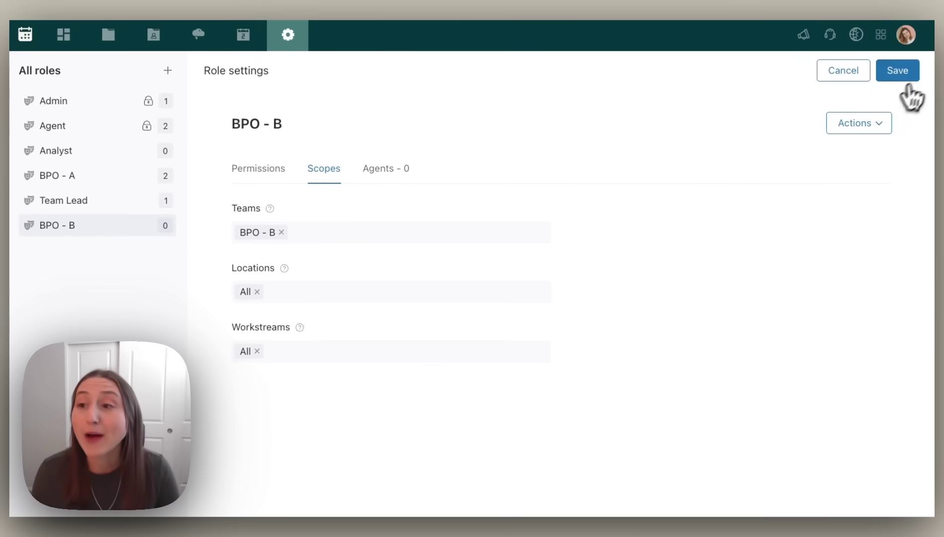
Save the BPO - B role settings.
left_click(900, 76)
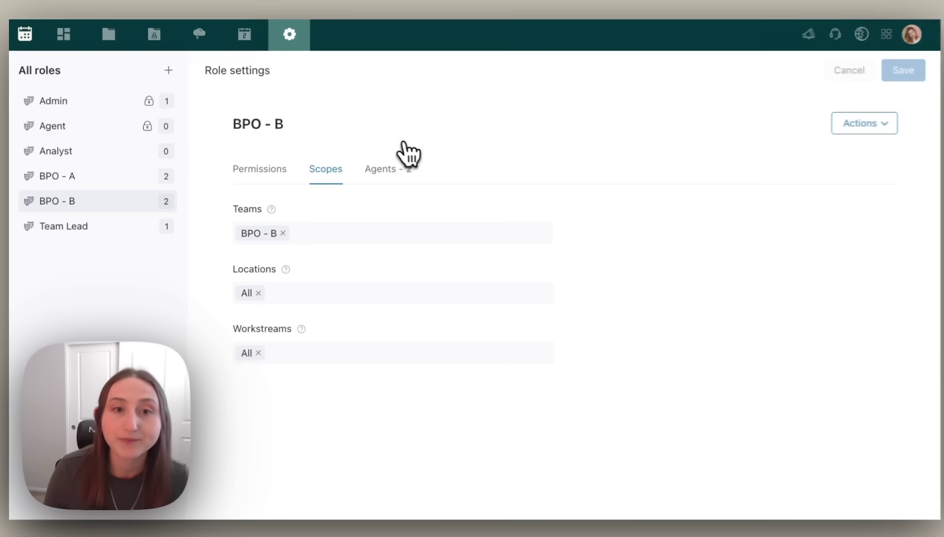
Show the Settings audit log for June 13–14, 2024.
left_click(289, 34)
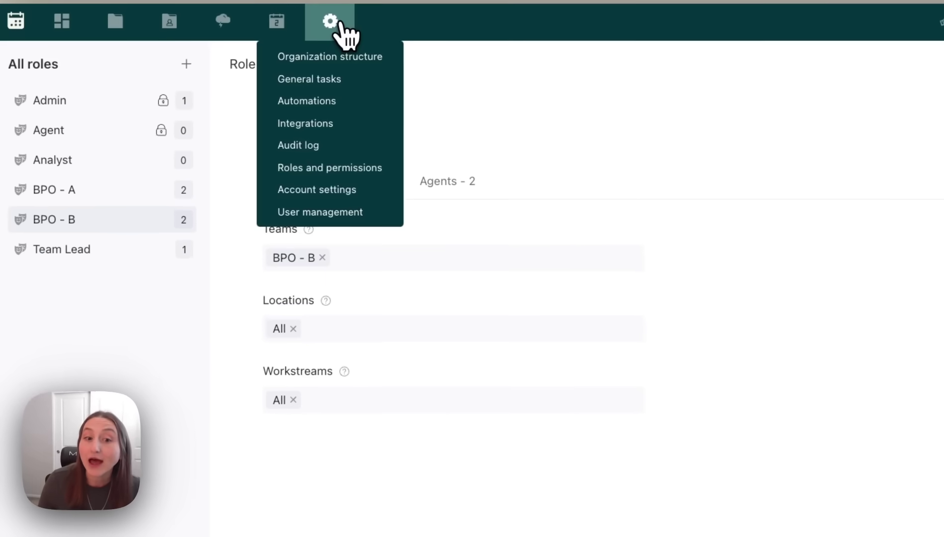
left_click(331, 139)
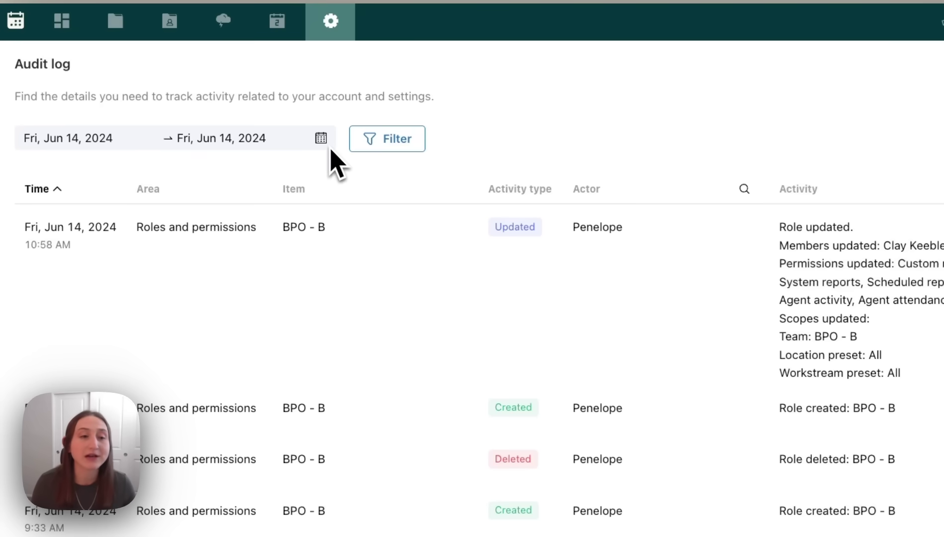
left_click(142, 140)
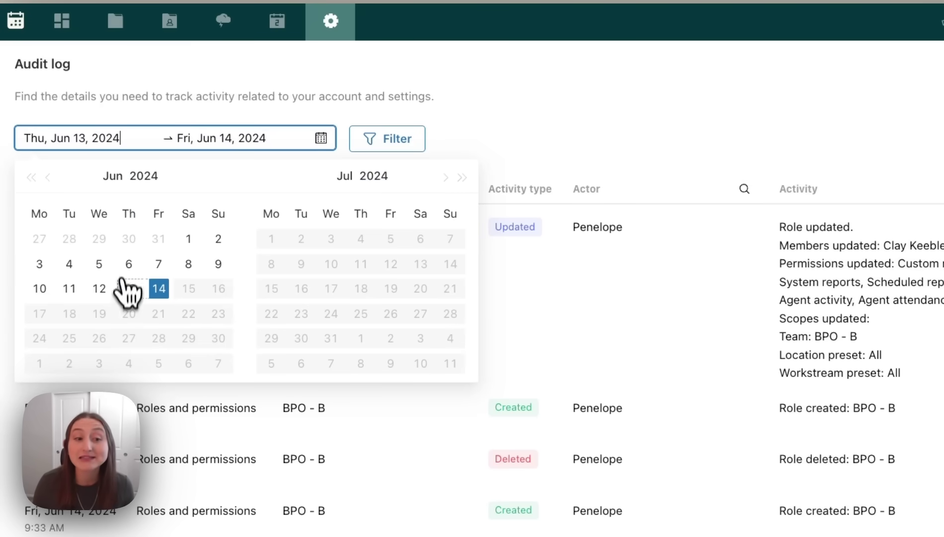
left_click(129, 289)
left_click(158, 293)
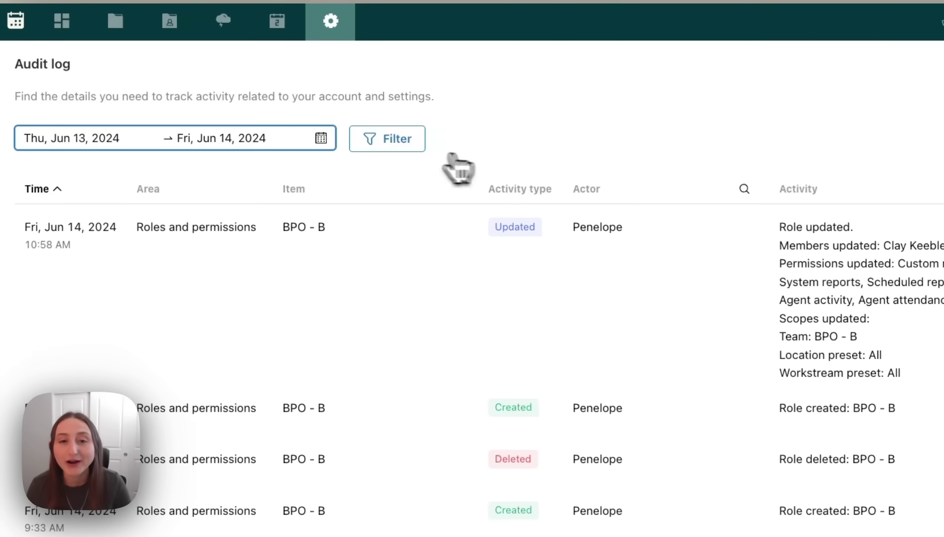
Filter the audit log to Roles & Permissions area and Created activity.
left_click(410, 145)
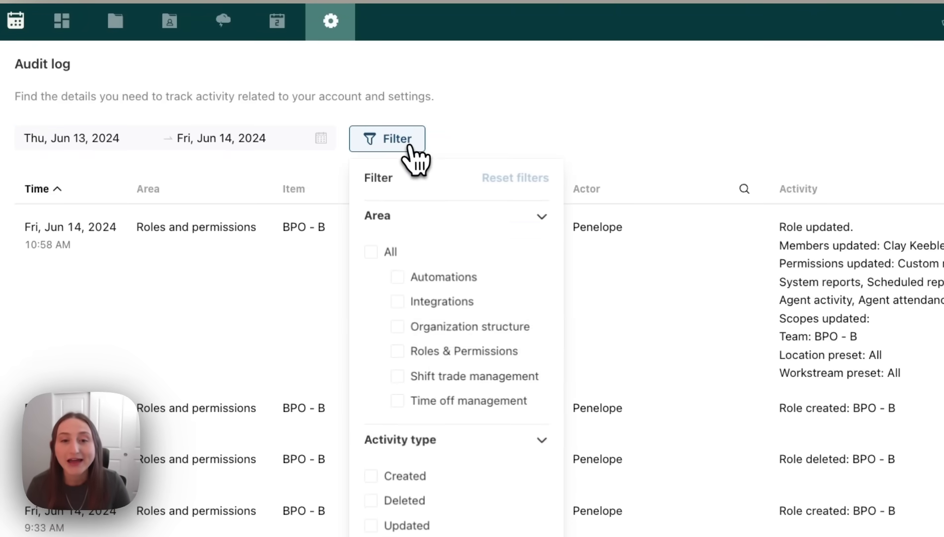
left_click(449, 358)
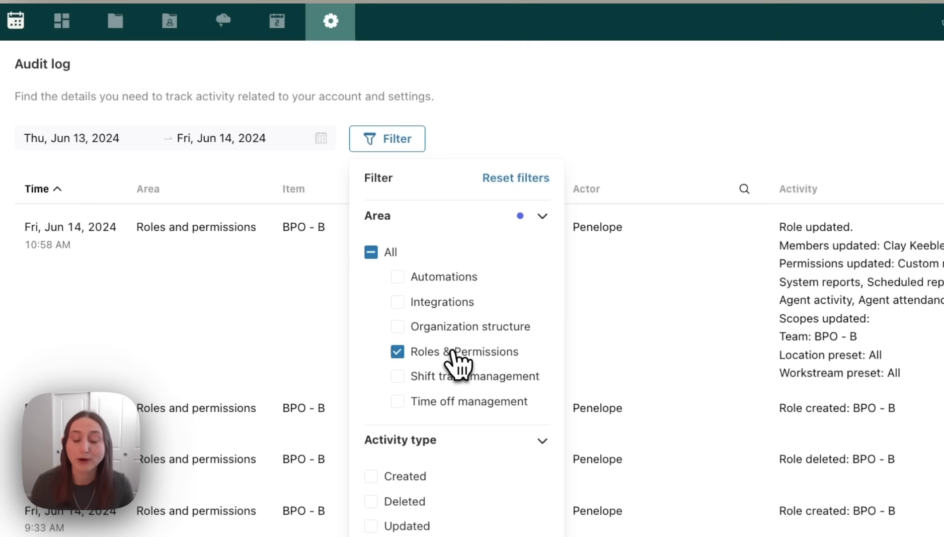
left_click(427, 476)
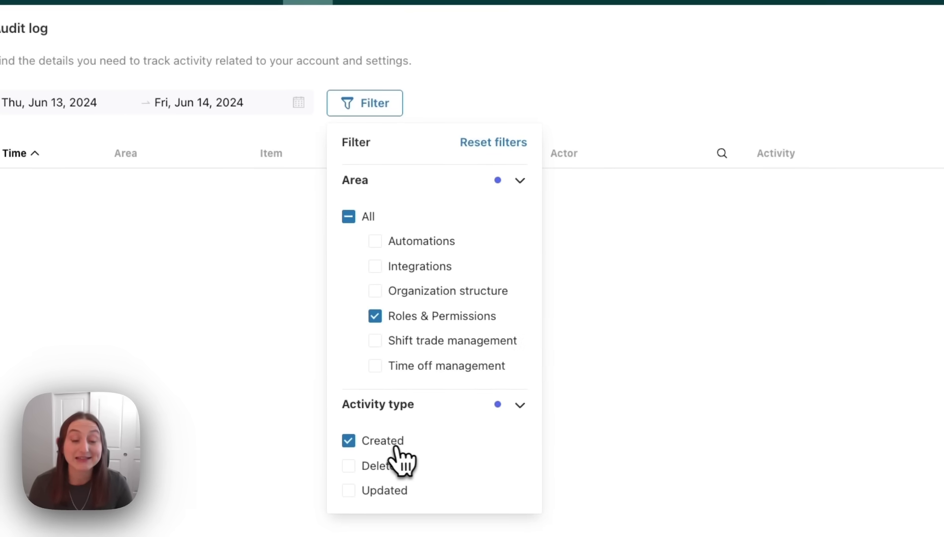
left_click(437, 112)
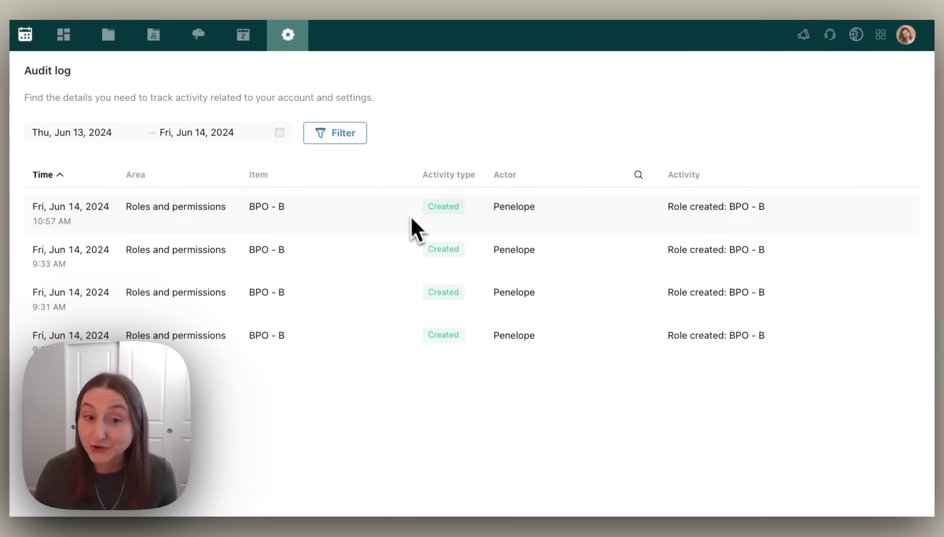